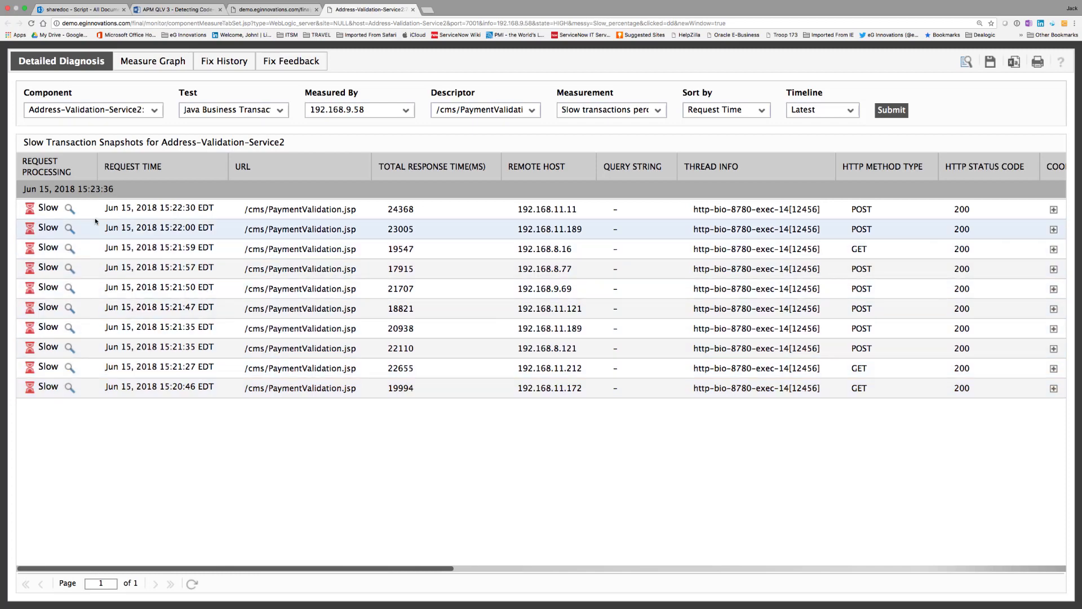
Step: Open the Cross Application Transaction Flow for the slow 15:22:30 PaymentValidation.jsp request
click(69, 209)
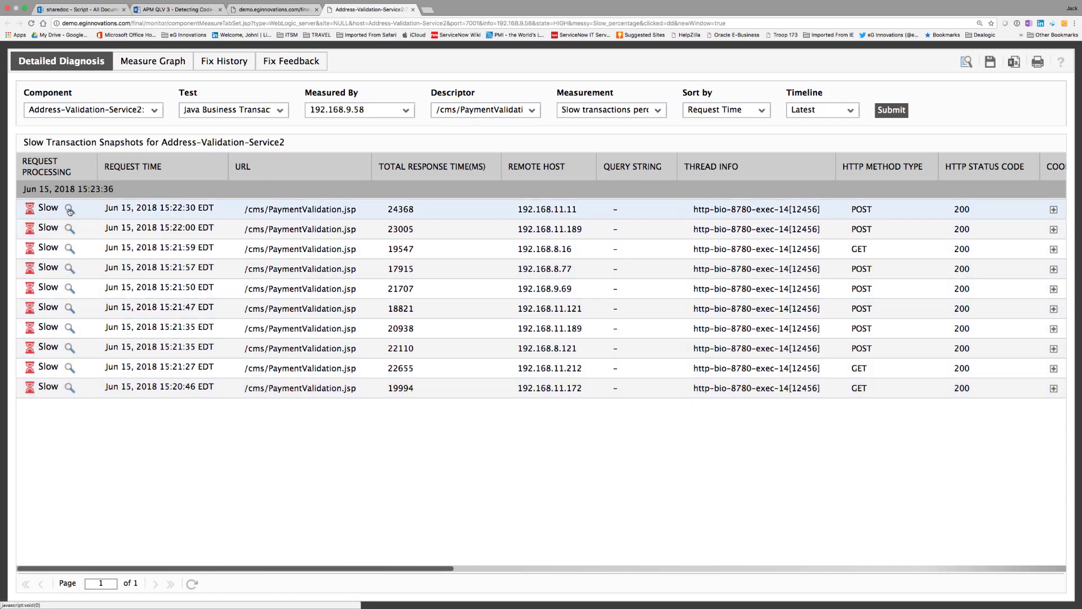